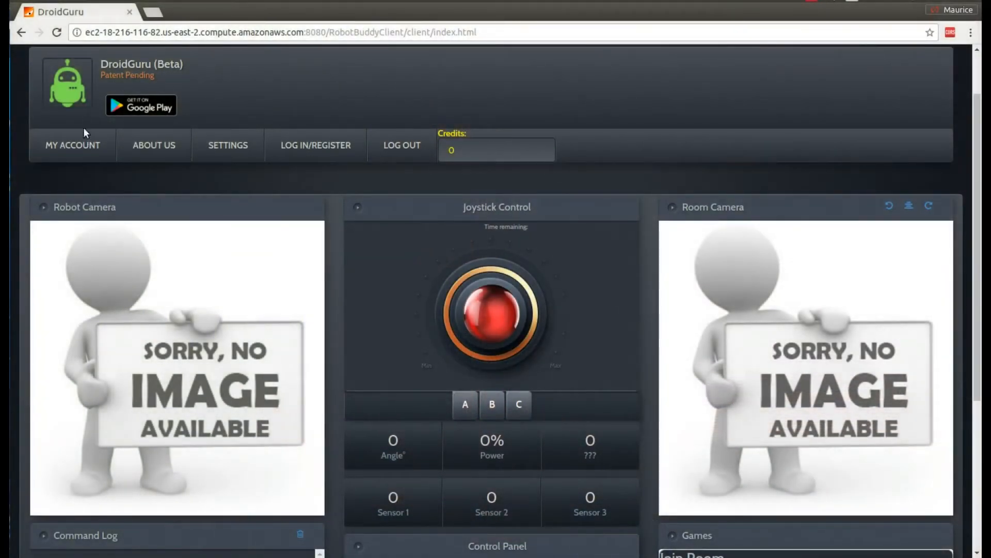
# Step: Leave the DroidGuru dashboard for the MY ACCOUNT page
pyautogui.click(76, 149)
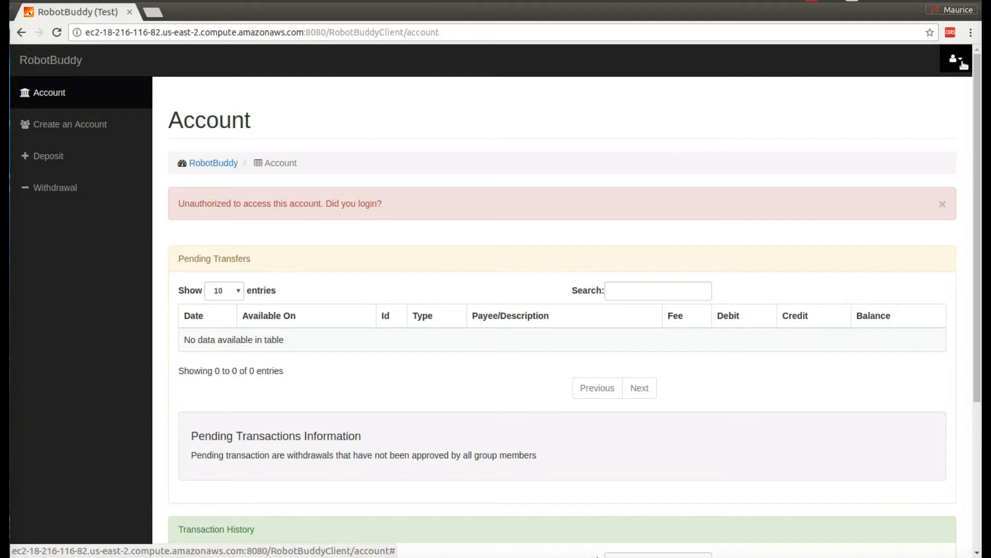
# Step: Log in to RobotBuddy as user1 with the account password
pyautogui.click(963, 65)
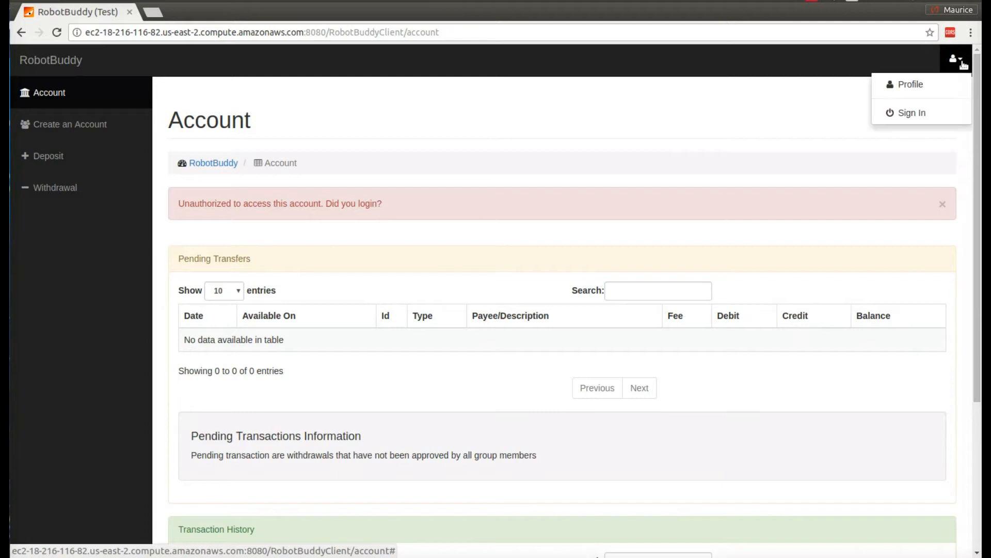
pyautogui.click(923, 114)
pyautogui.click(350, 205)
pyautogui.write('user')
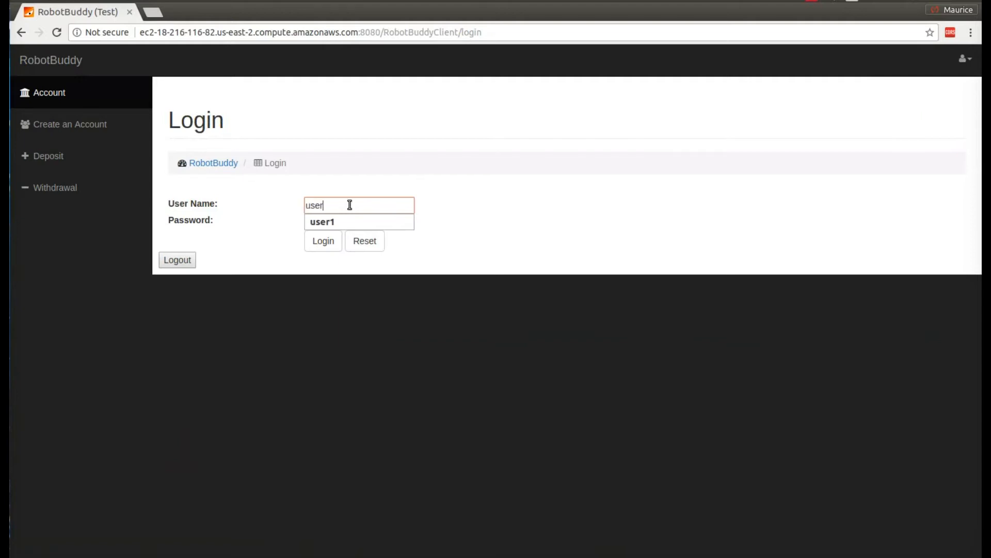
pyautogui.write('1')
pyautogui.press('Tab')
pyautogui.write('pass1')
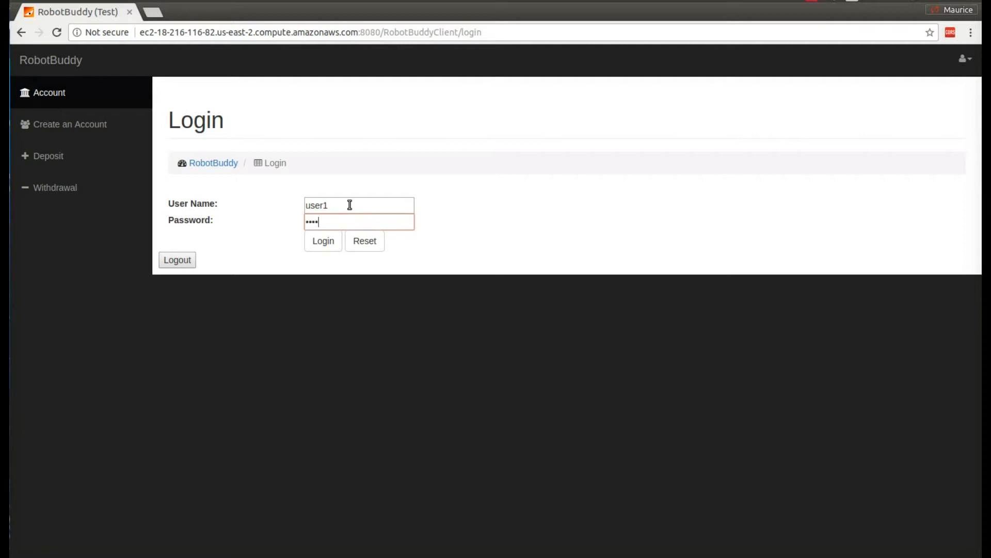
pyautogui.write('ord')
pyautogui.click(327, 241)
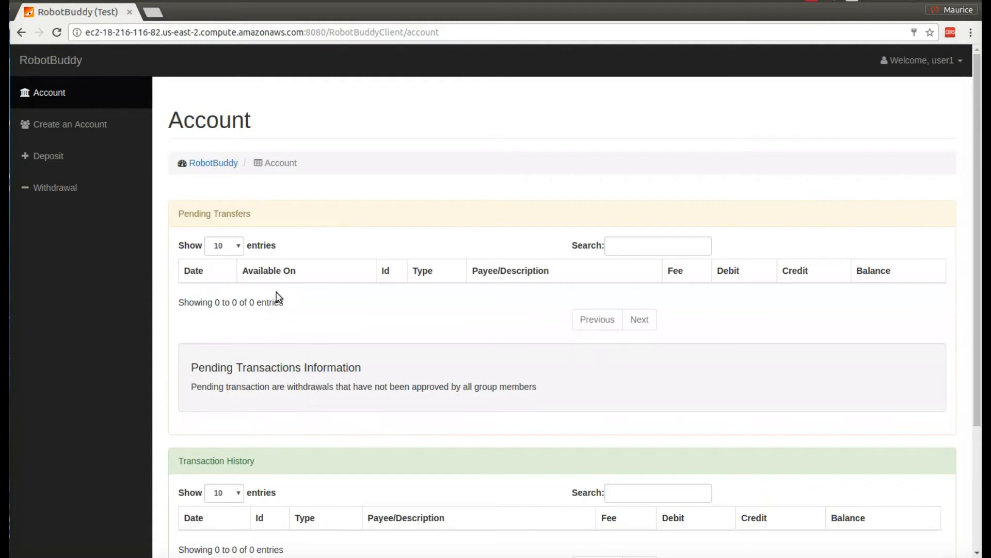
# Step: Review the empty Pending Transfers and Transaction History tables, then open the Welcome, user1 dropdown
pyautogui.scroll(-4, 277, 299)
pyautogui.scroll(5, 279, 306)
pyautogui.click(959, 63)
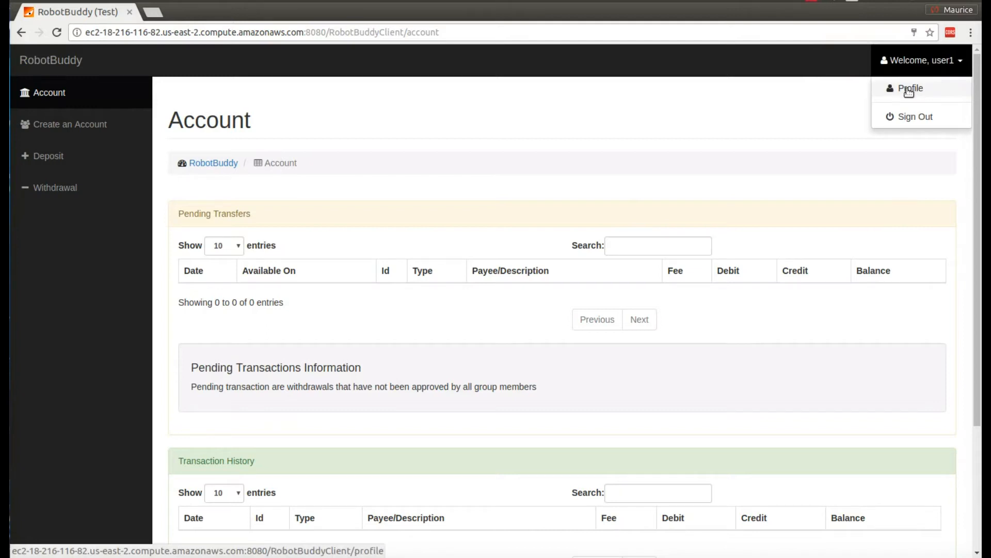
# Step: Change the Cost on user1's profile to 1.00 and update the profile
pyautogui.click(909, 91)
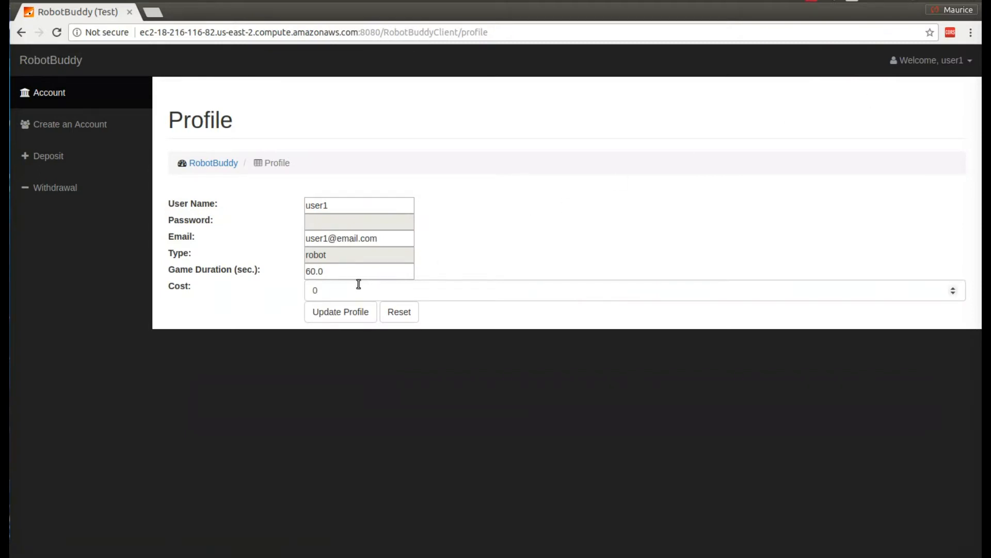
pyautogui.doubleClick(311, 289)
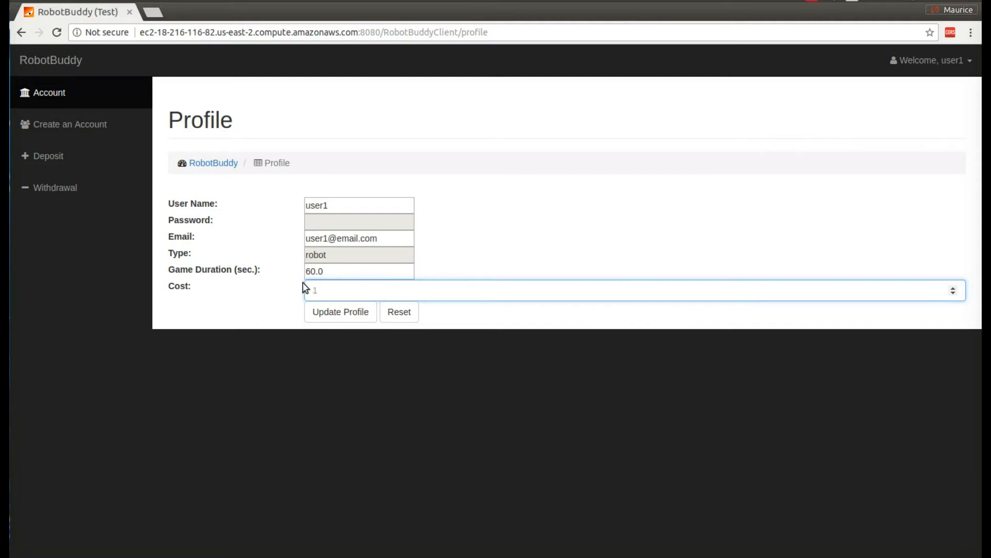
pyautogui.write('.00')
pyautogui.click(342, 316)
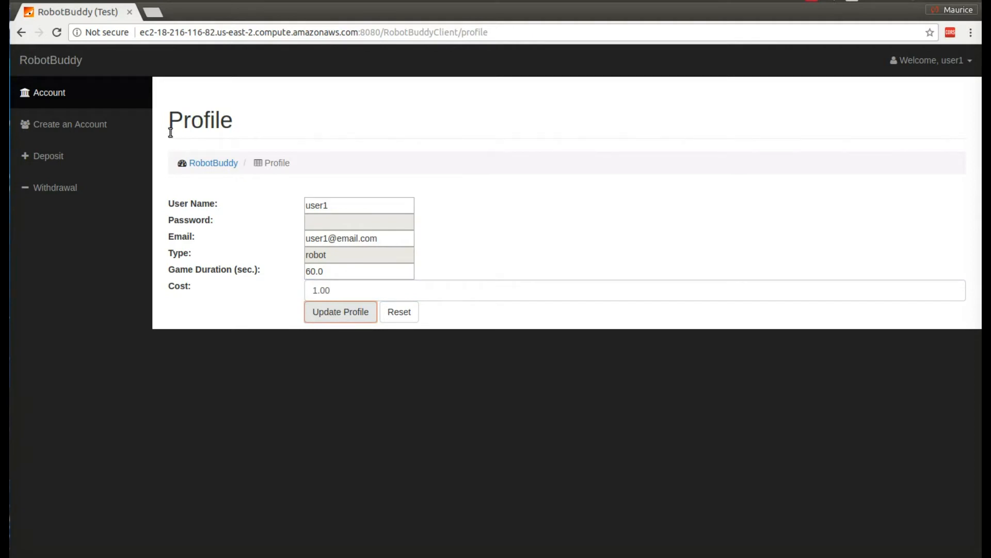
# Step: Start a Stripe account with the mobile number and e-mail, then enter the texted verification code
pyautogui.click(85, 126)
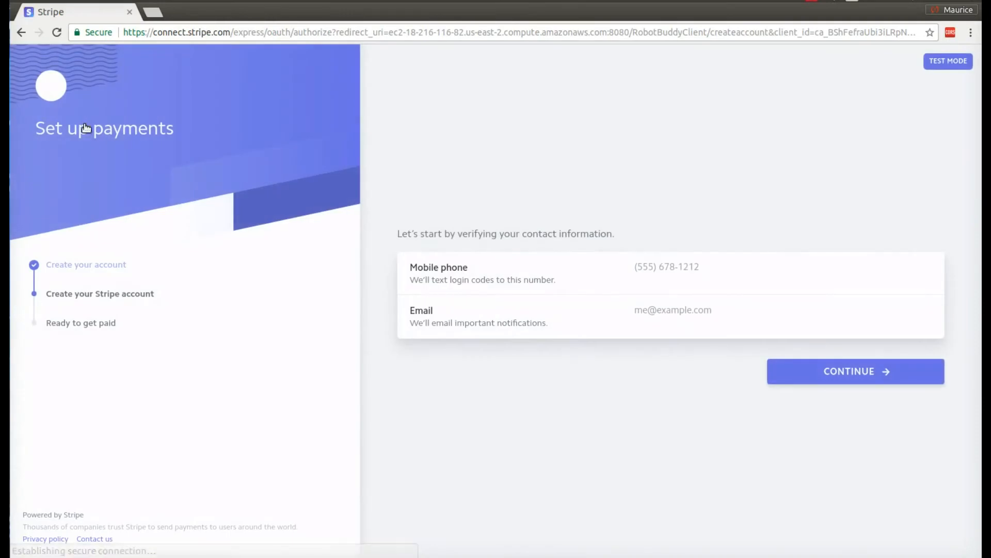
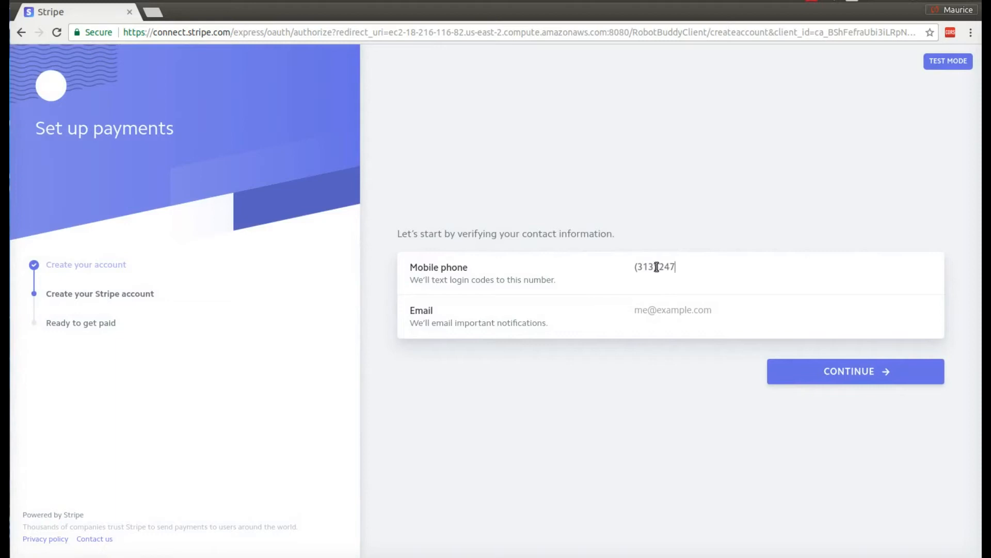
pyautogui.click(680, 307)
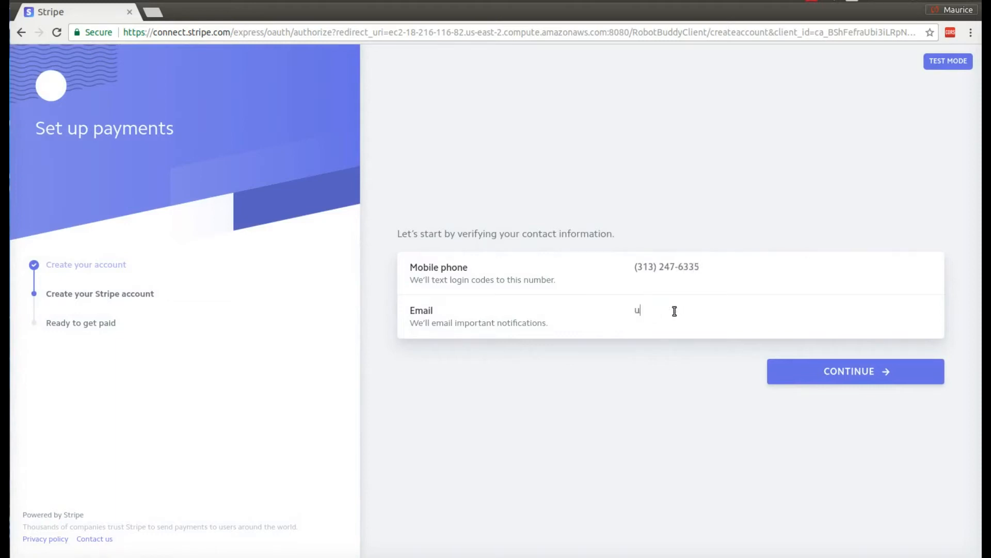
pyautogui.click(847, 373)
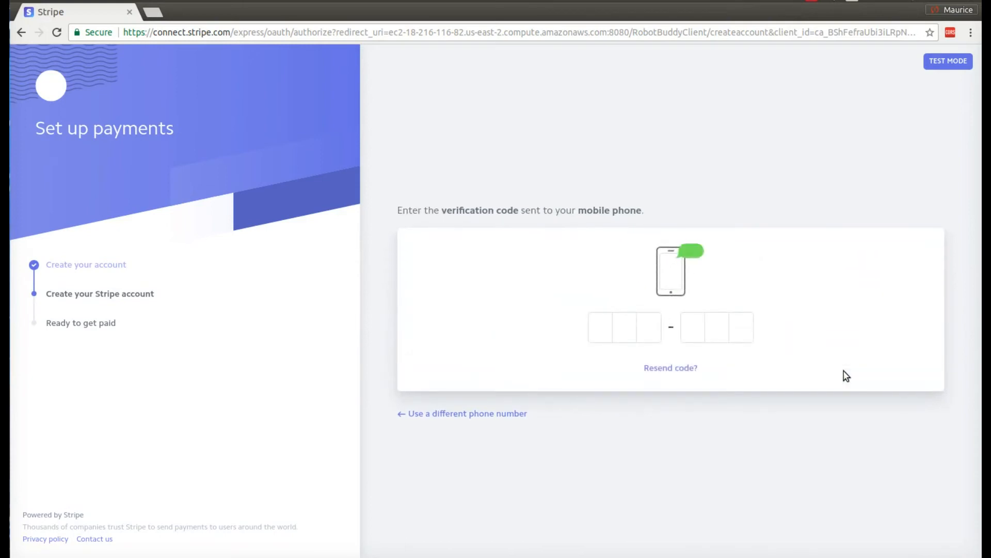
pyautogui.write('84938')
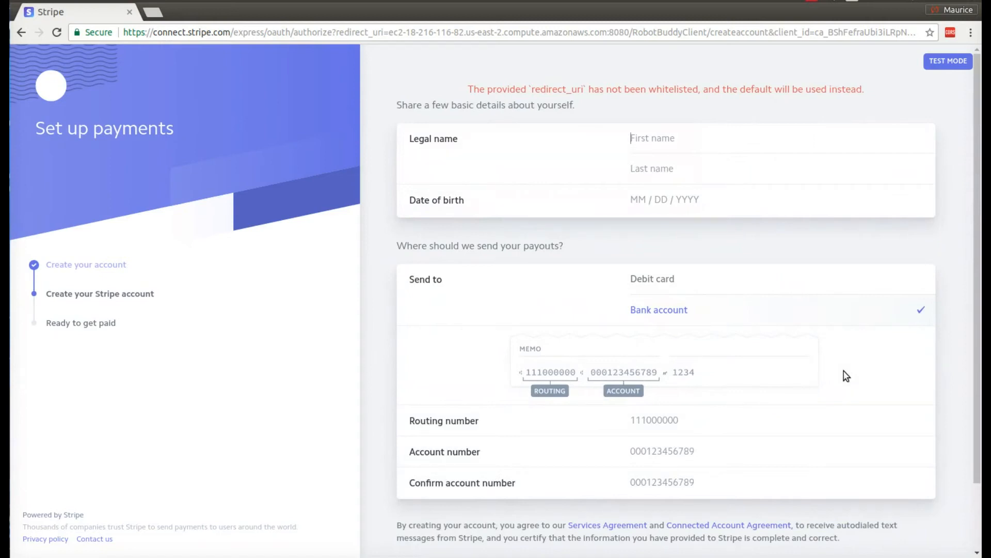
# Step: Fill in the account holder's first name, last name and date of birth
pyautogui.write('User1')
pyautogui.click(670, 167)
pyautogui.write('Rbot')
pyautogui.press('BackSpace')
pyautogui.press('BackSpace')
pyautogui.press('BackSpace')
pyautogui.write('ot')
pyautogui.press('BackSpace')
pyautogui.write('bot')
pyautogui.click(649, 199)
pyautogui.write('0')
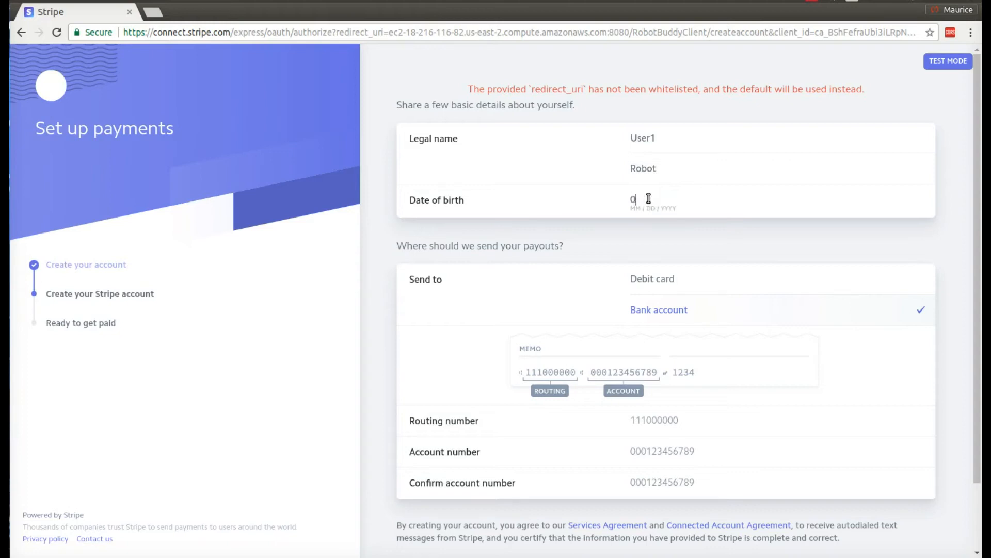
pyautogui.write('1 / 19 / ')
pyautogui.write('199')
pyautogui.press('BackSpace')
pyautogui.write('1990')
# Step: Choose Debit card payouts, enter the card number and expiry, and create the account
pyautogui.click(663, 282)
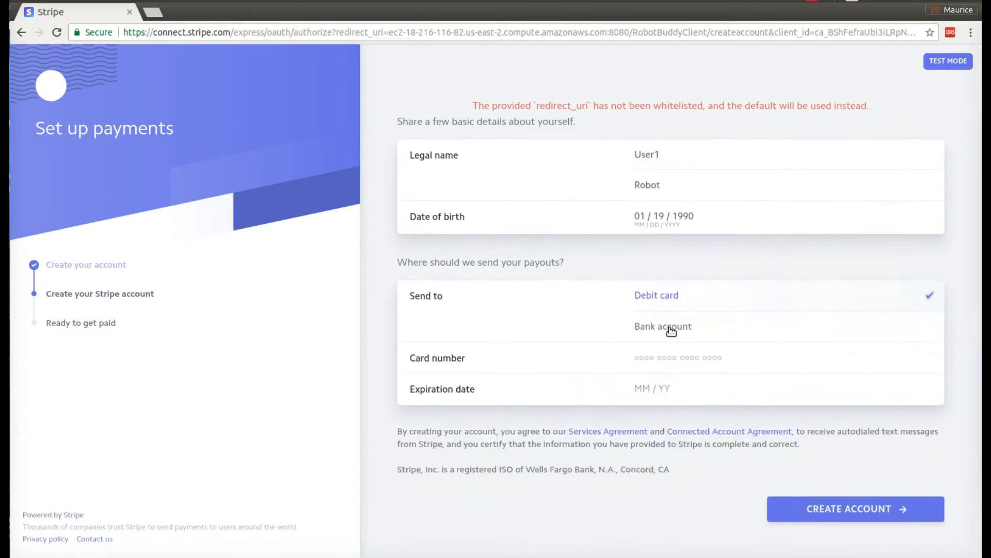
pyautogui.click(661, 359)
pyautogui.write('4000 0566 5566 5556')
pyautogui.click(643, 392)
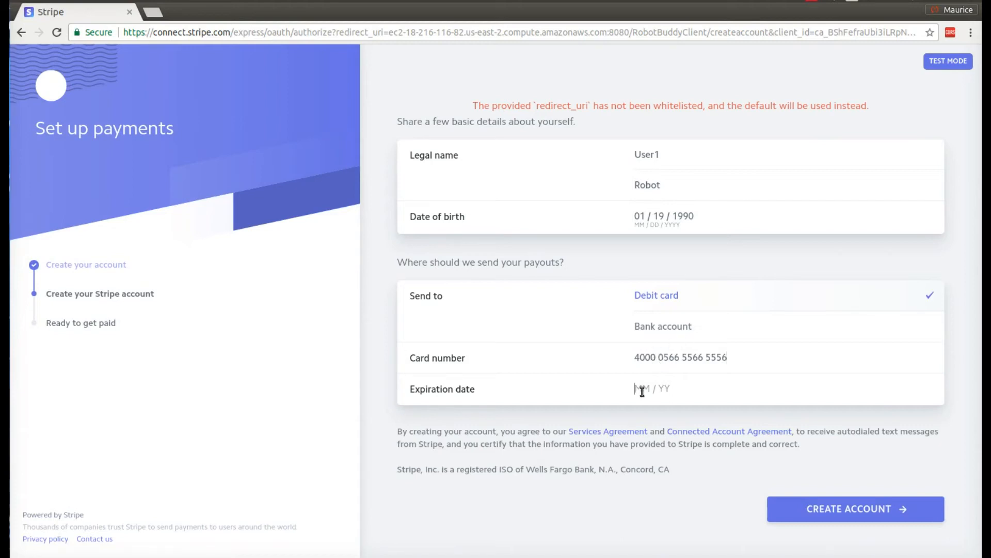
pyautogui.write('0130')
pyautogui.click(830, 514)
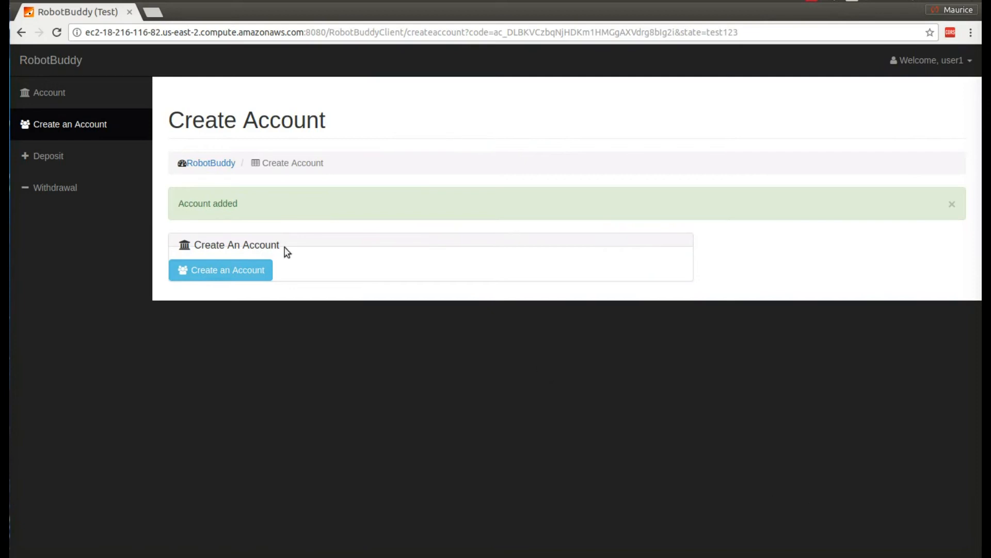
# Step: Go back to the RobotBuddy Account page and open the Deposit form
pyautogui.click(63, 93)
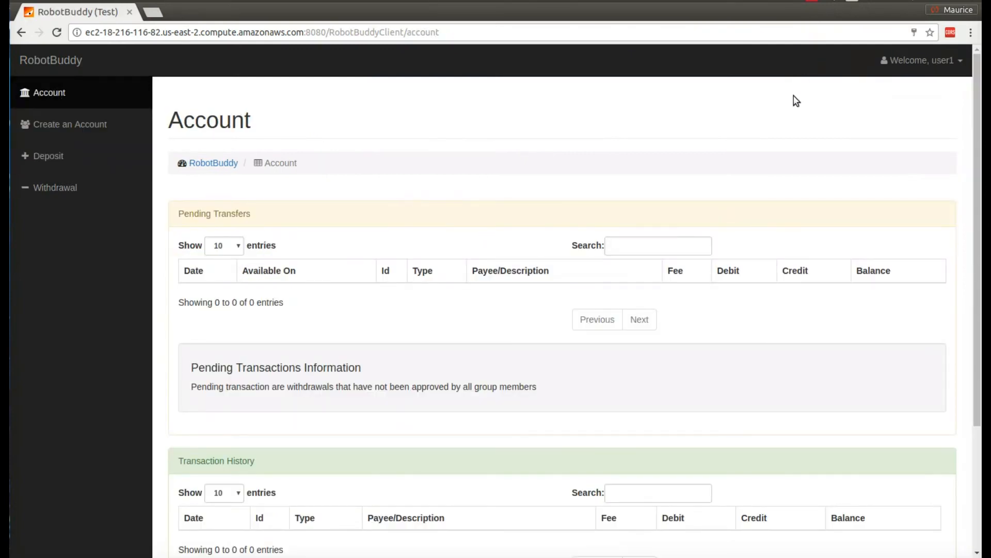
pyautogui.click(45, 157)
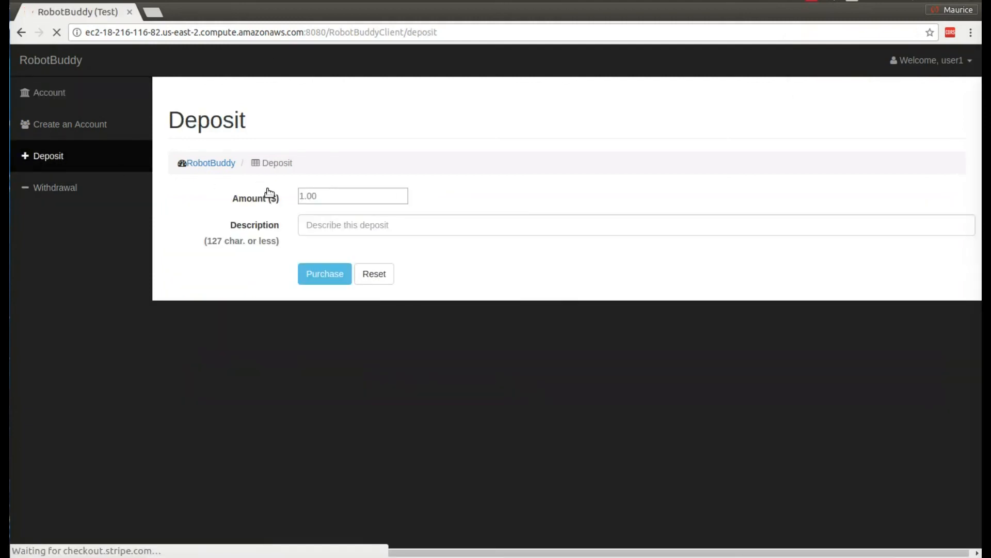
# Step: Enter a 3.50 deposit described 'Add credits to my account' and proceed to payment
pyautogui.click(303, 196)
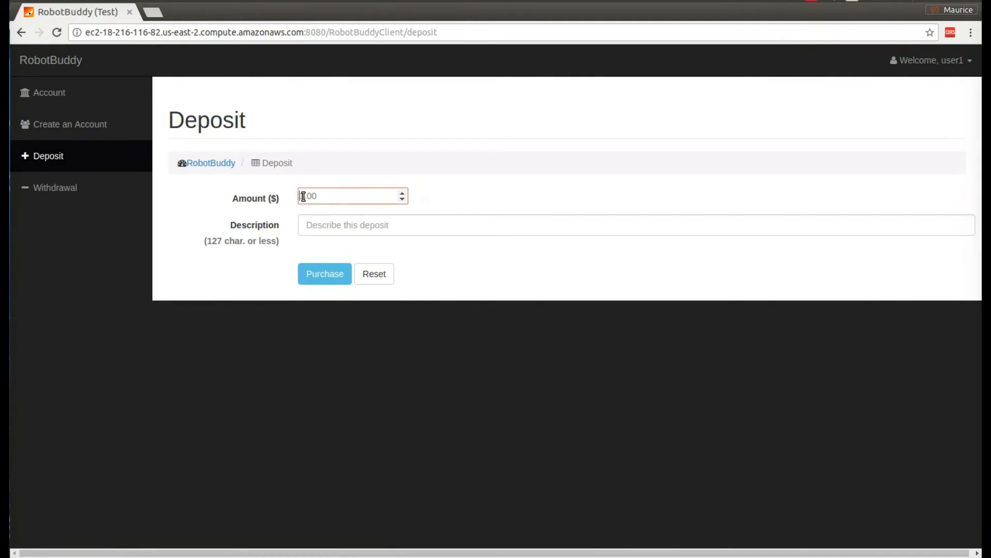
pyautogui.write('15')
pyautogui.write('0')
pyautogui.click(332, 227)
pyautogui.write('Ad')
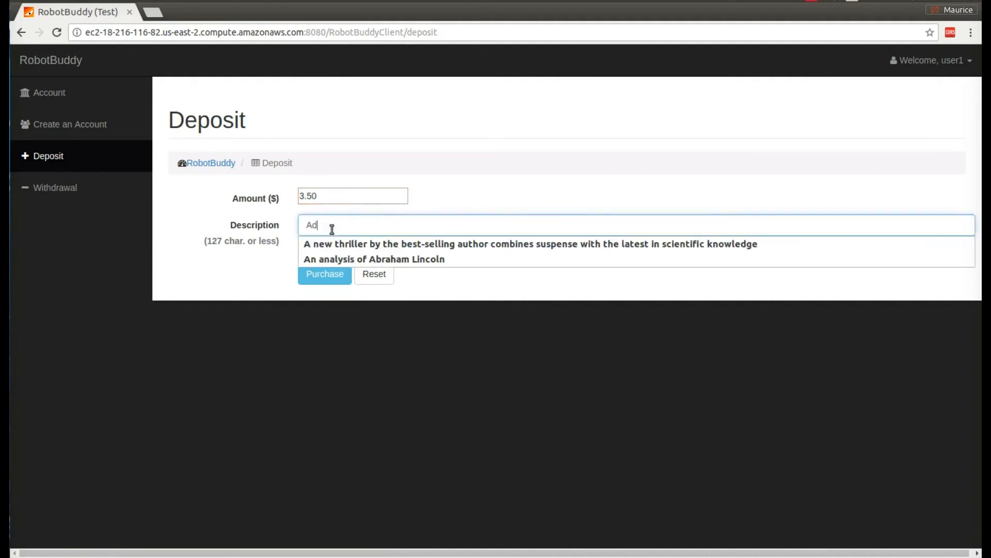
pyautogui.write('d cr')
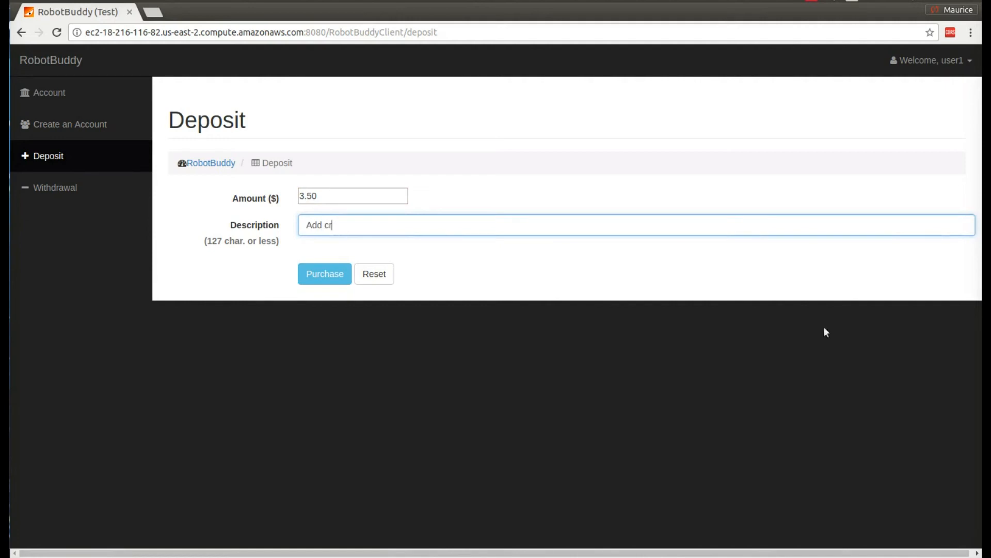
pyautogui.write('etedits to my account')
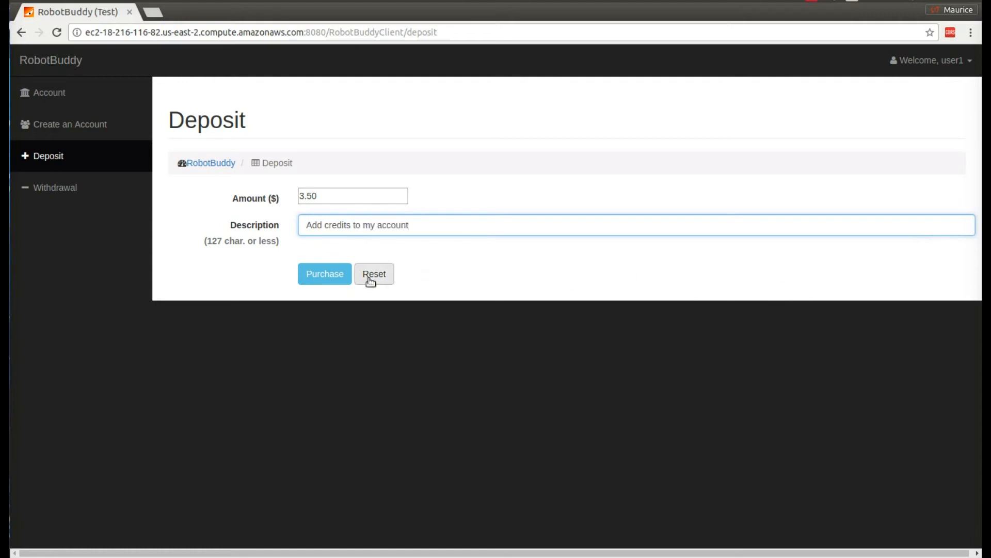
pyautogui.click(327, 274)
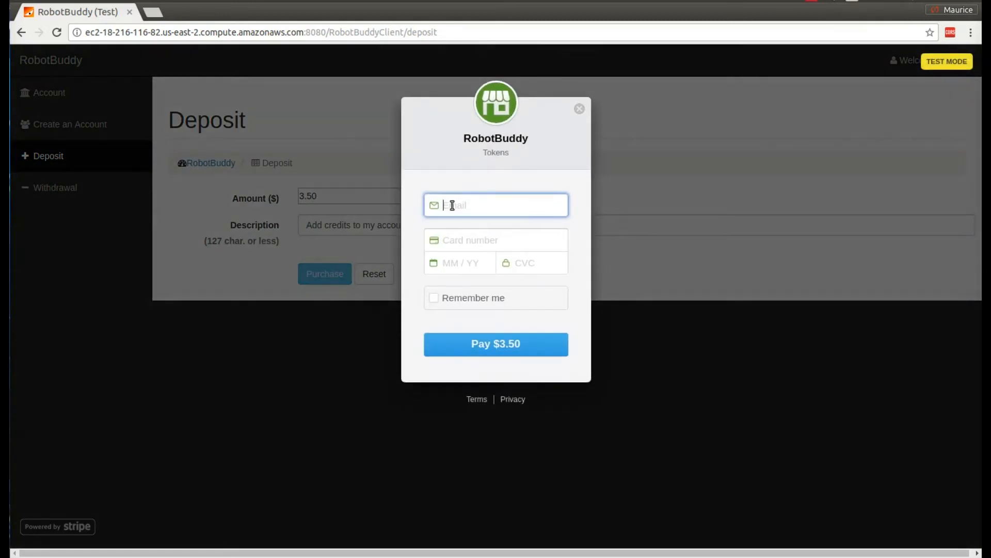
# Step: Pay $3.50 in Stripe checkout with the e-mail and test card details, buying 14 credits
pyautogui.click(454, 242)
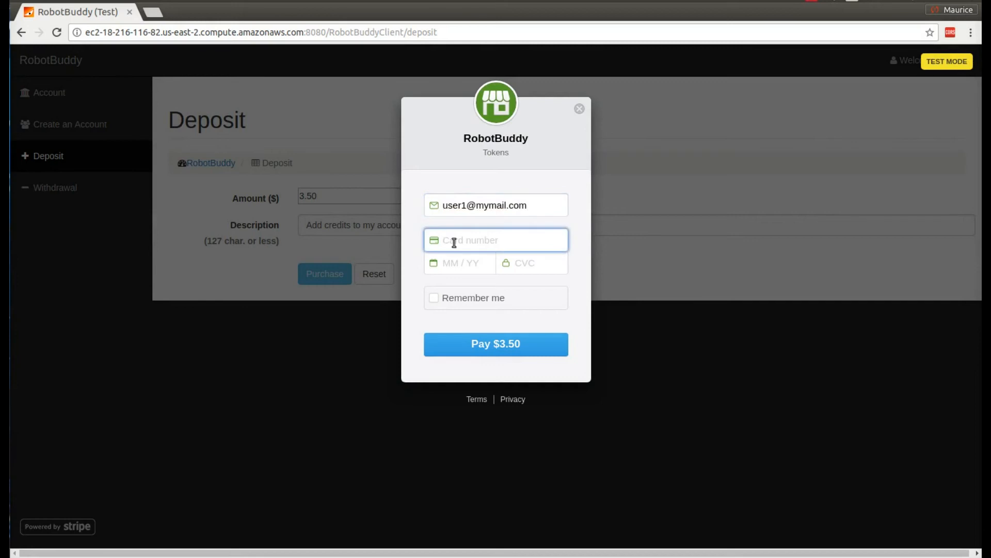
pyautogui.write('400')
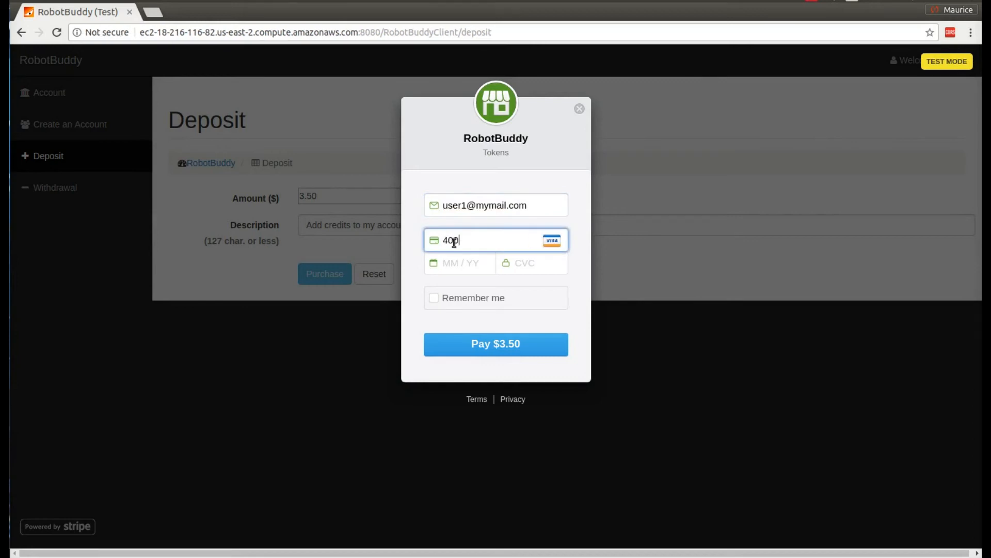
pyautogui.write('005')
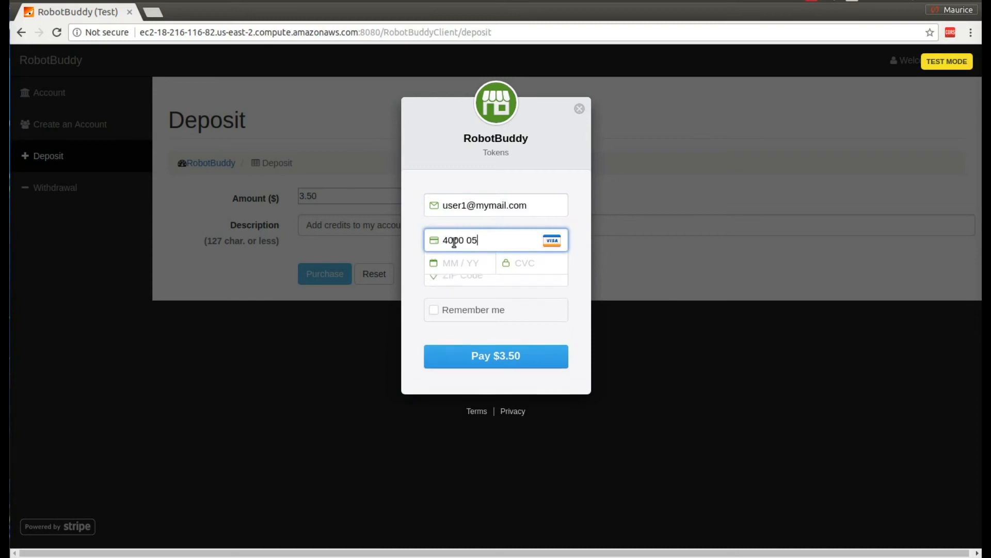
pyautogui.write('6')
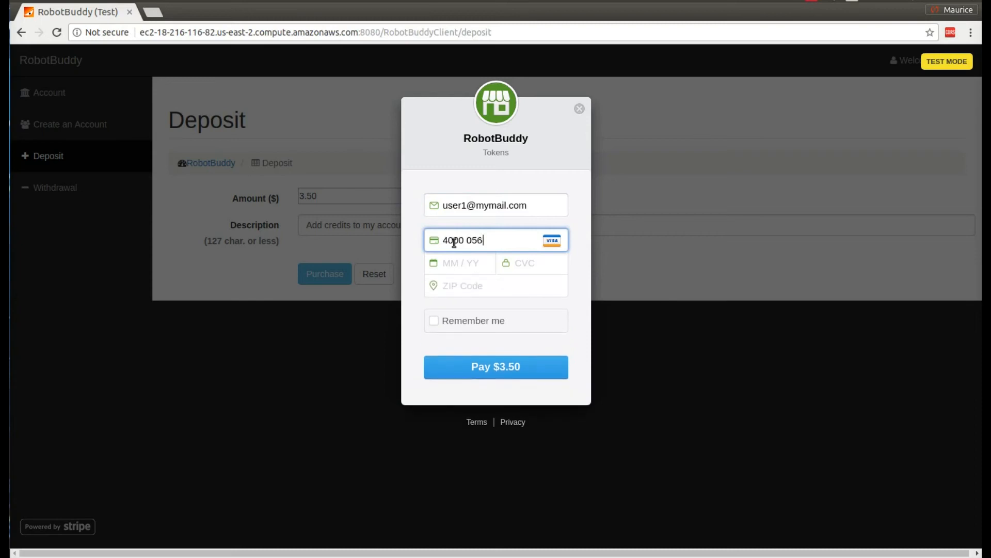
pyautogui.write('65566')
pyautogui.write('555')
pyautogui.write('6')
pyautogui.write('01 /')
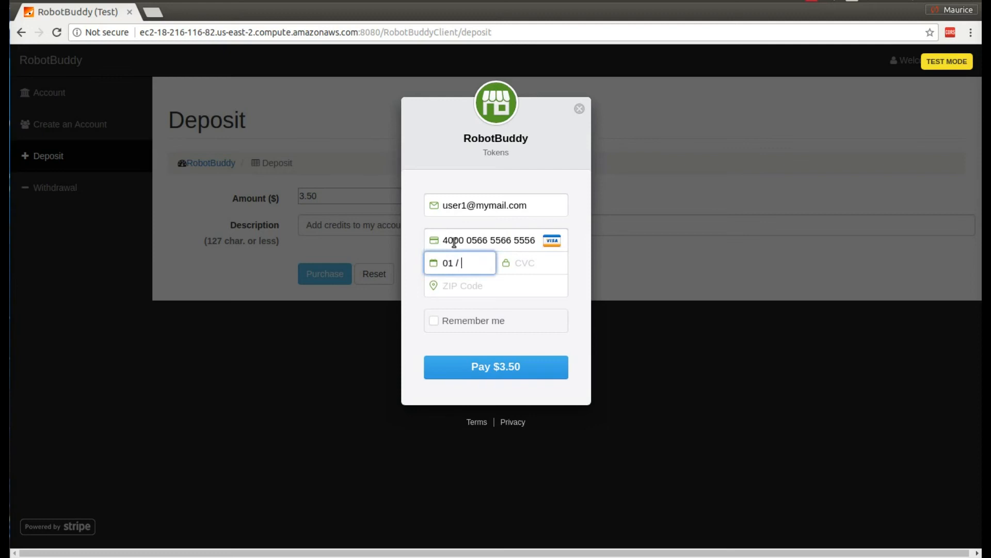
pyautogui.write('30')
pyautogui.write('123')
pyautogui.write('4')
pyautogui.write('8207')
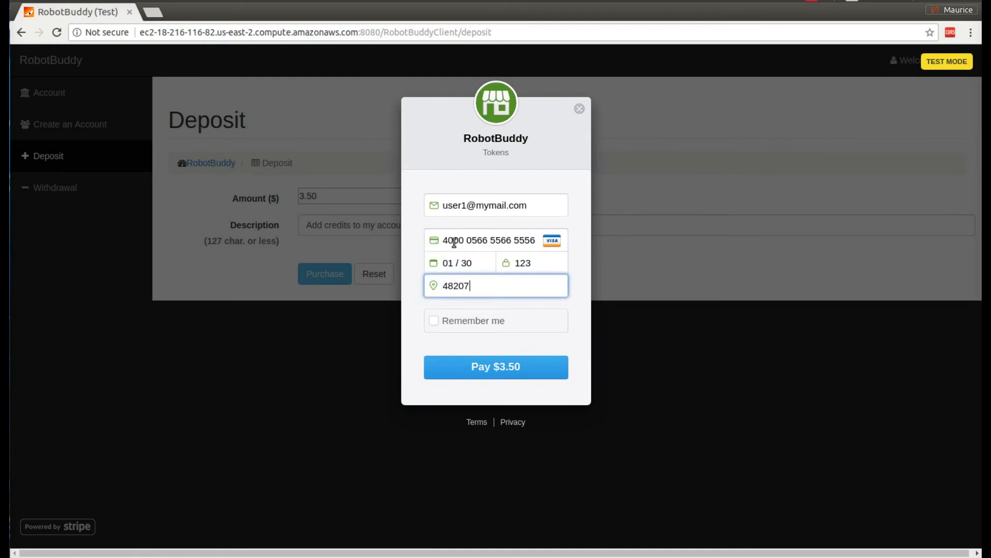
pyautogui.click(458, 372)
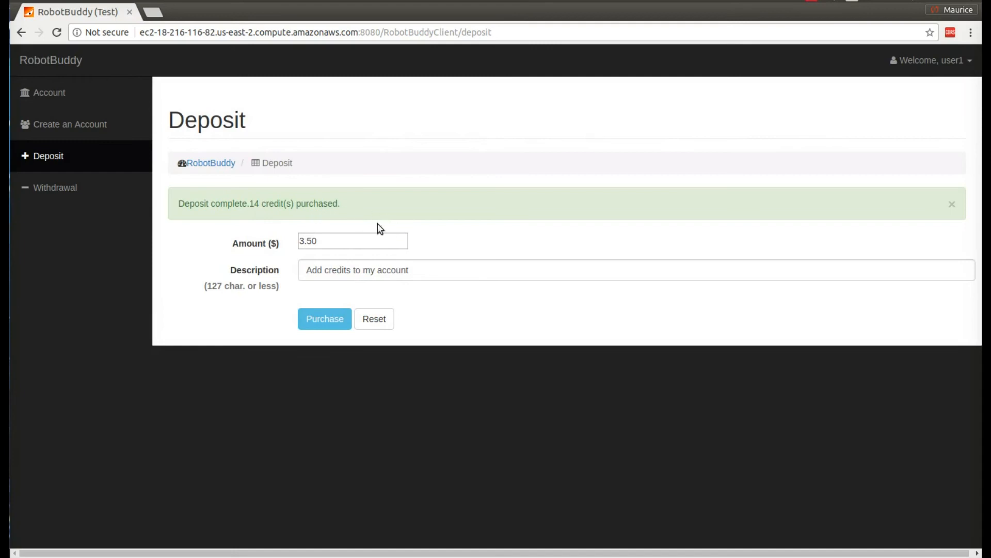
# Step: Check that Withdrawal shows 14 current credits, then return to the Account page
pyautogui.click(55, 102)
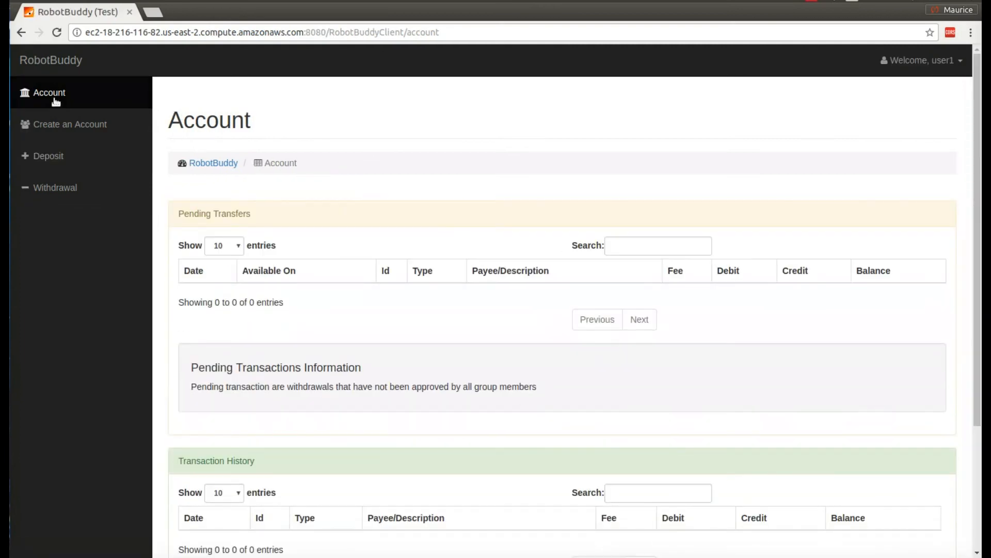
pyautogui.scroll(-5, 350, 426)
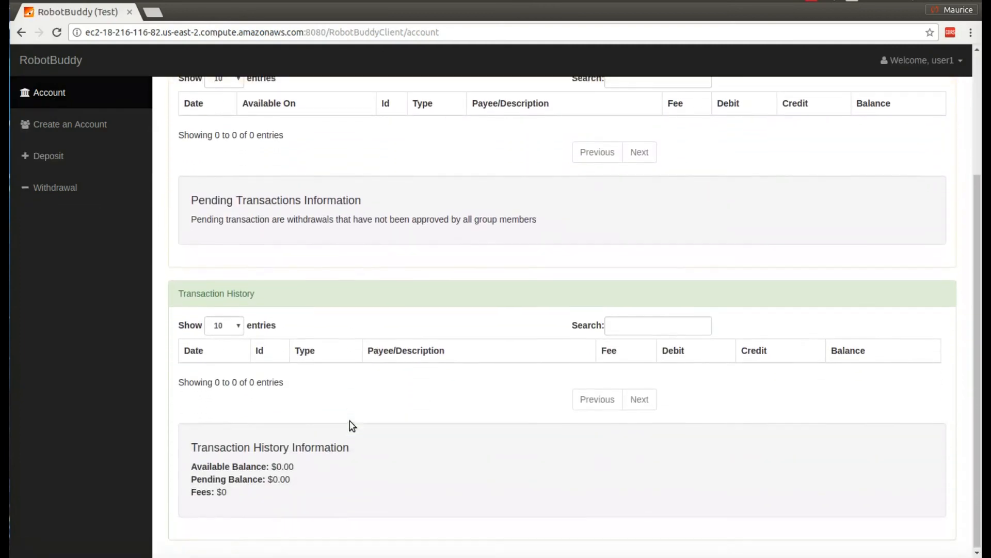
pyautogui.scroll(4, 347, 421)
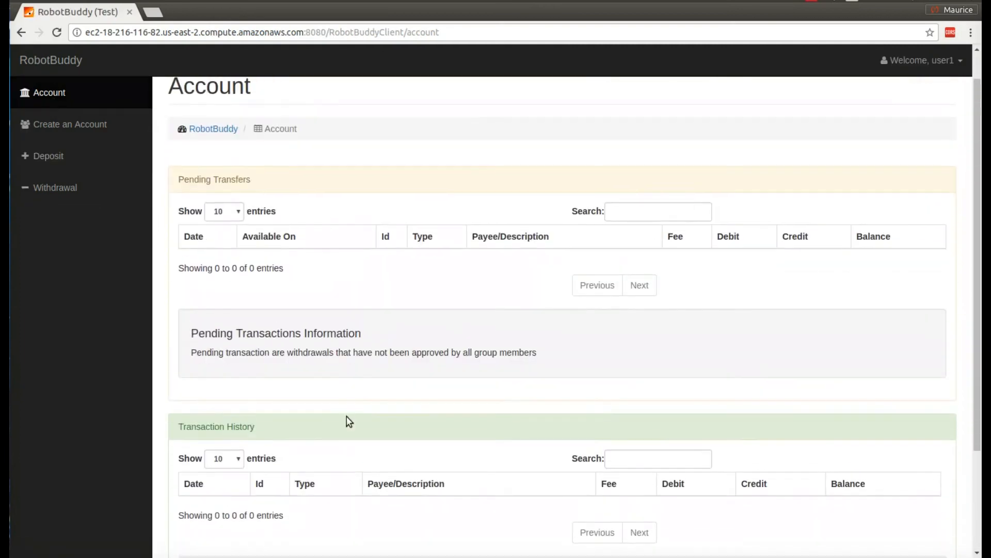
pyautogui.click(57, 189)
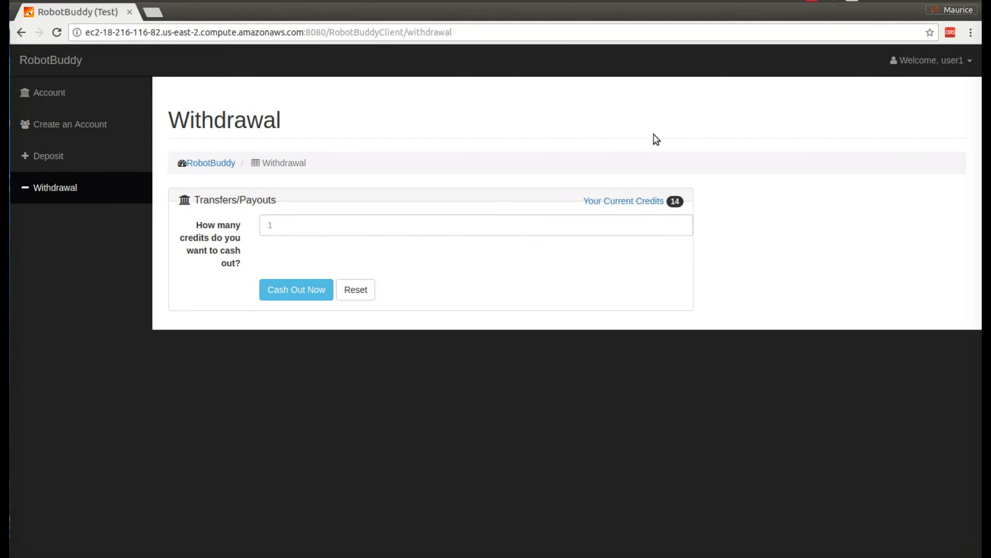
pyautogui.click(54, 97)
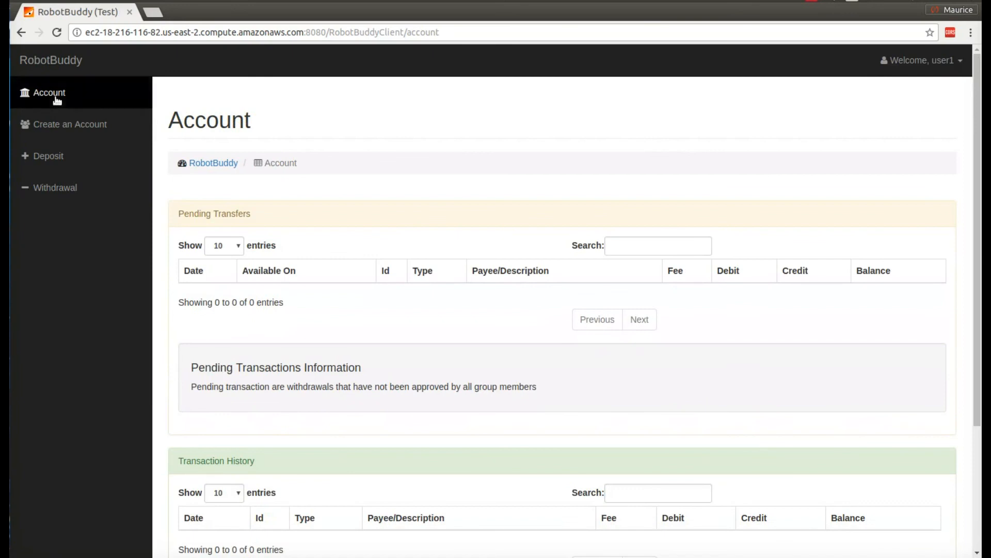